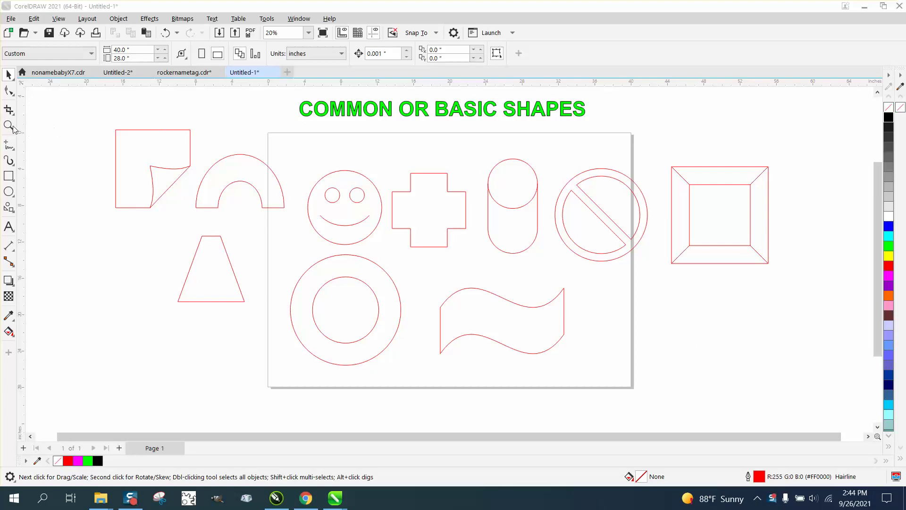
Zoom in on the COMMON OR BASIC SHAPES title, return to the Pick tool and show the polygon tool group.
left_click(11, 127)
left_click_drag(283, 92, 593, 143)
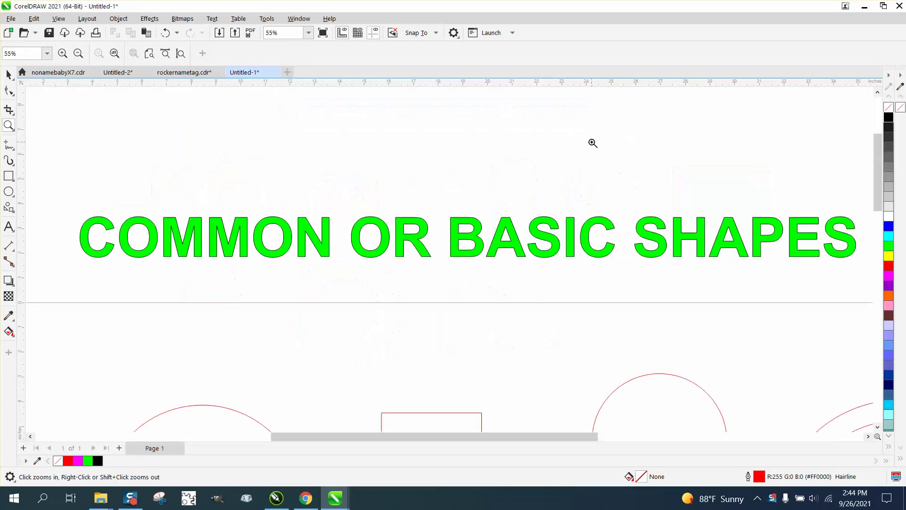
scroll(431, 143, "down", 3)
scroll(428, 142, "down", 3)
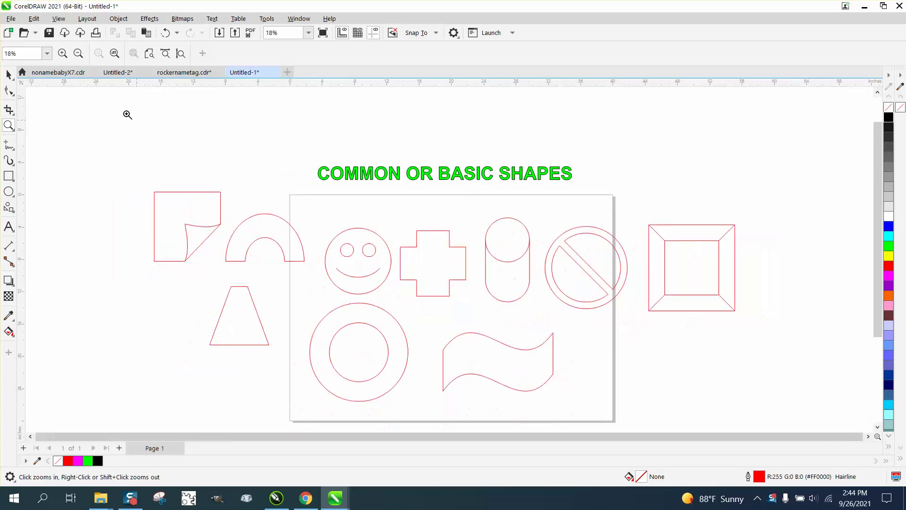
left_click(10, 73)
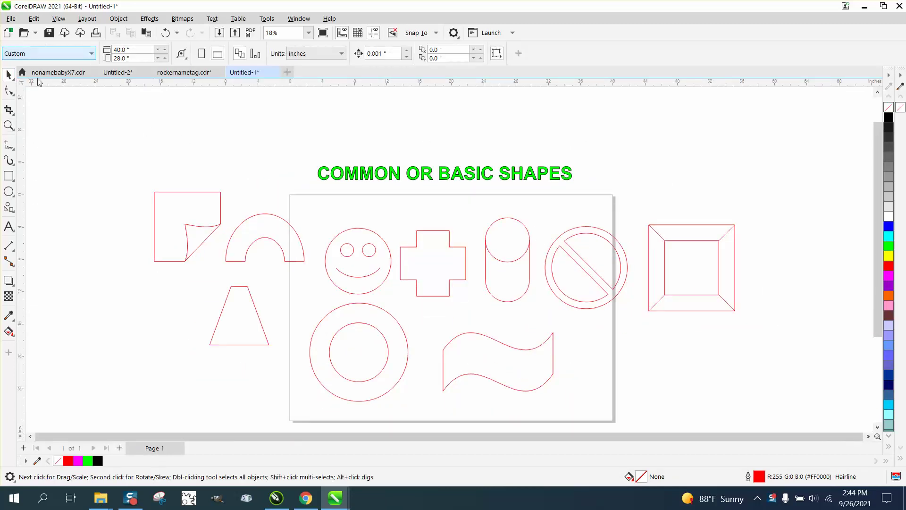
left_click(9, 208)
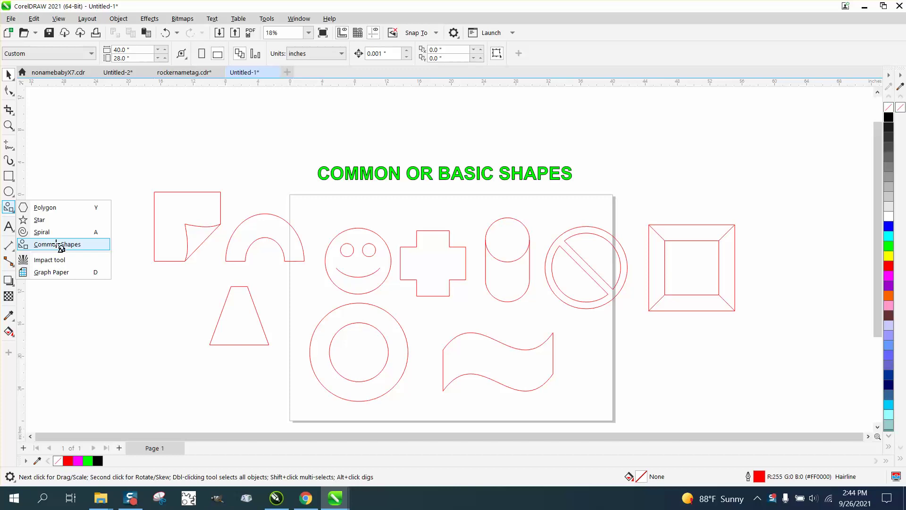
Draw an arch from the Basic Shapes picker at the top-left of the canvas.
left_click(60, 245)
left_click(305, 53)
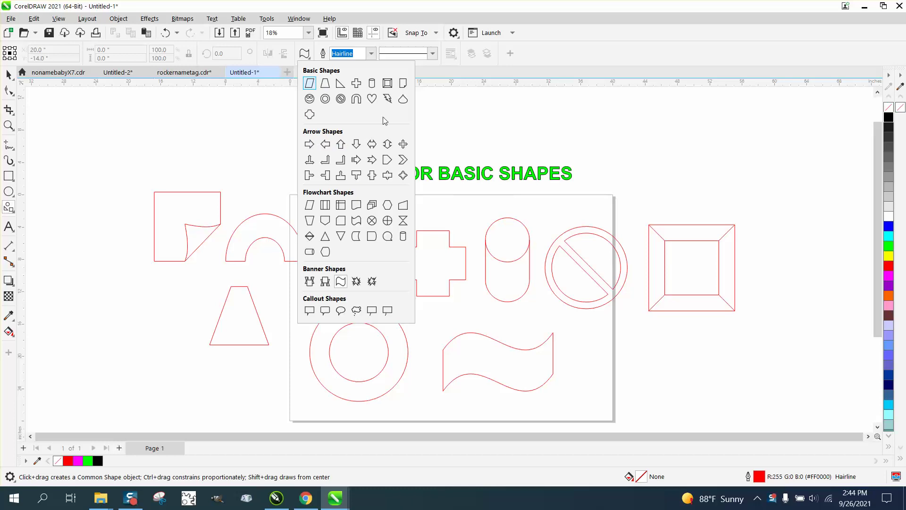
left_click(357, 99)
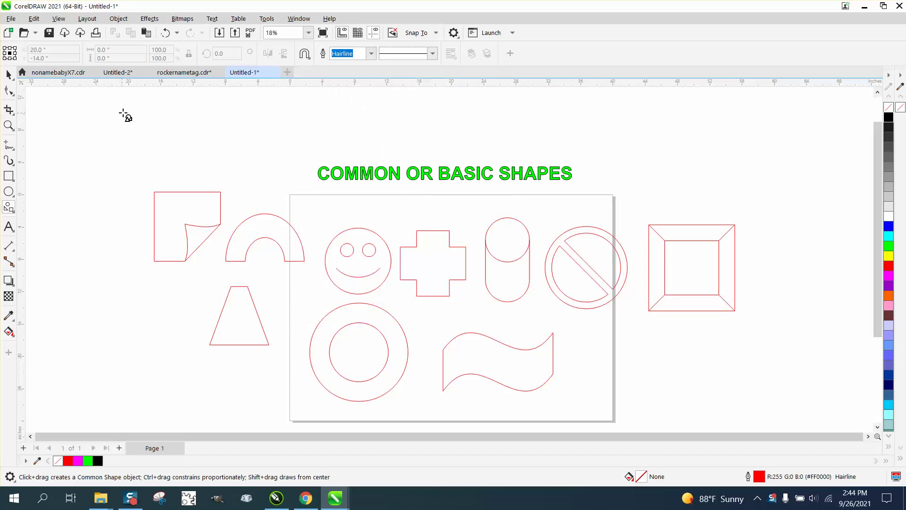
left_click_drag(124, 115, 74, 203)
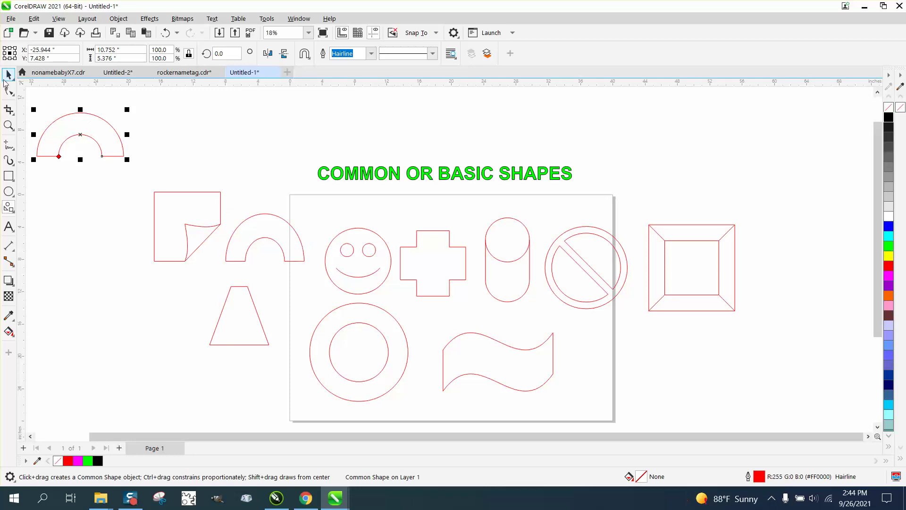
Move the arch to the right, then thin its band to widen the inner opening.
left_click(8, 77)
left_click_drag(80, 134, 212, 135)
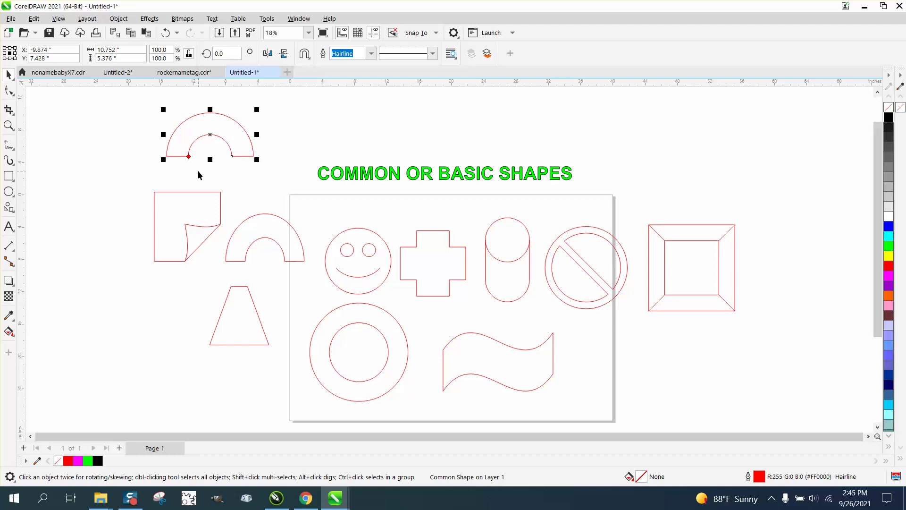
left_click(10, 91)
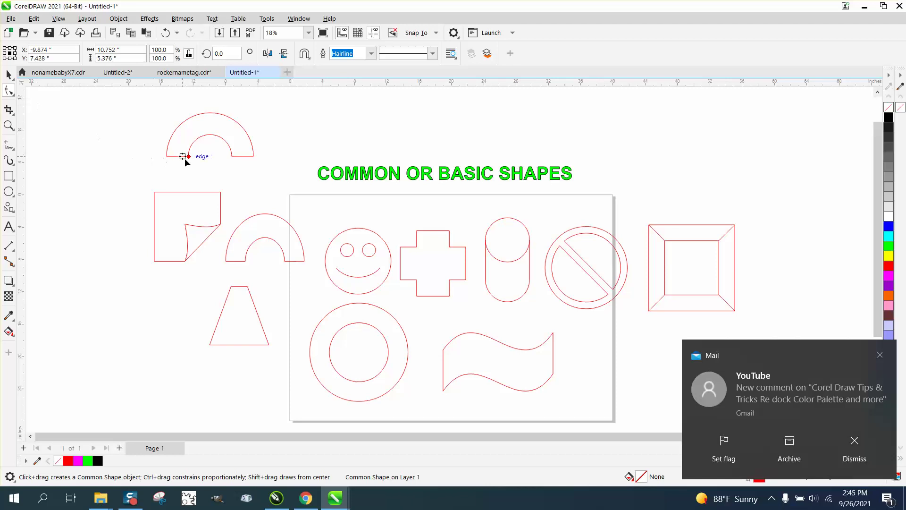
mouse_move(189, 157)
left_mouse_down()
mouse_move(178, 147)
mouse_move(194, 180)
mouse_move(176, 155)
left_mouse_up()
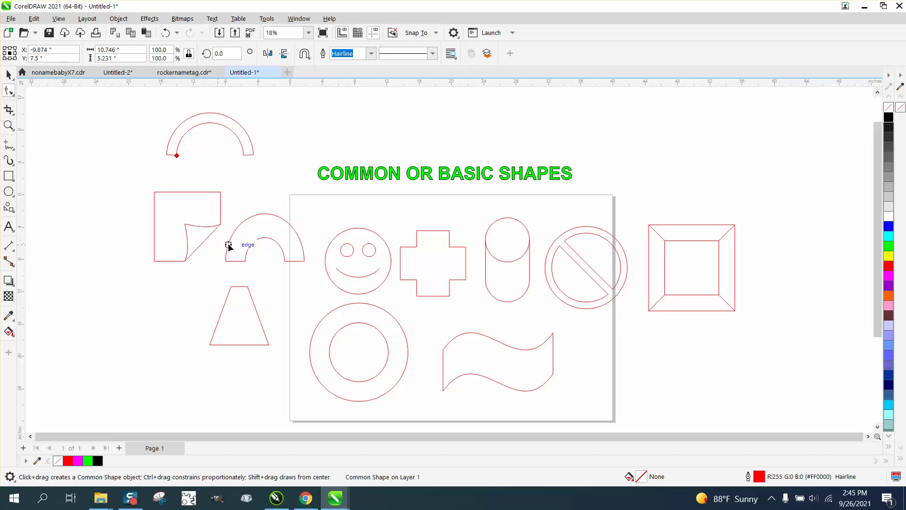
Shrink the square's folded corner, turn the smiley into a frown and slim the cross arms.
left_click(205, 240)
left_click_drag(186, 259, 197, 272)
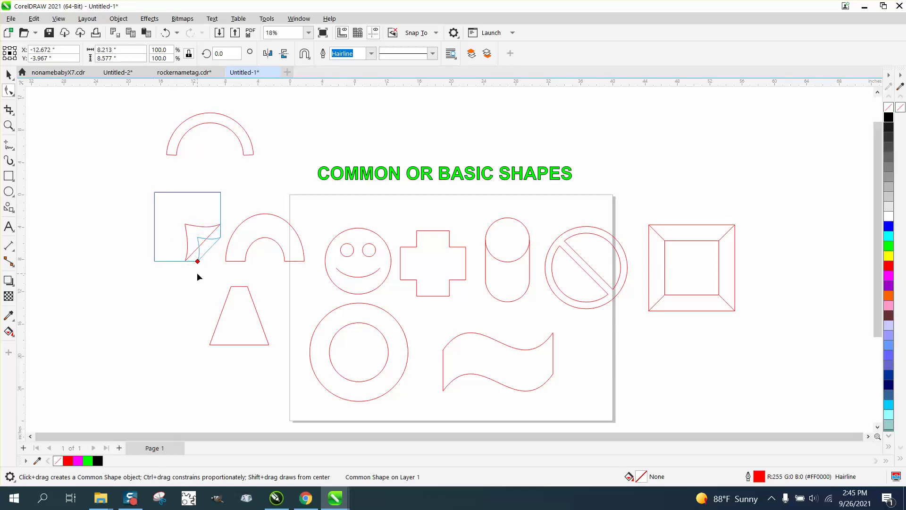
left_click(358, 276)
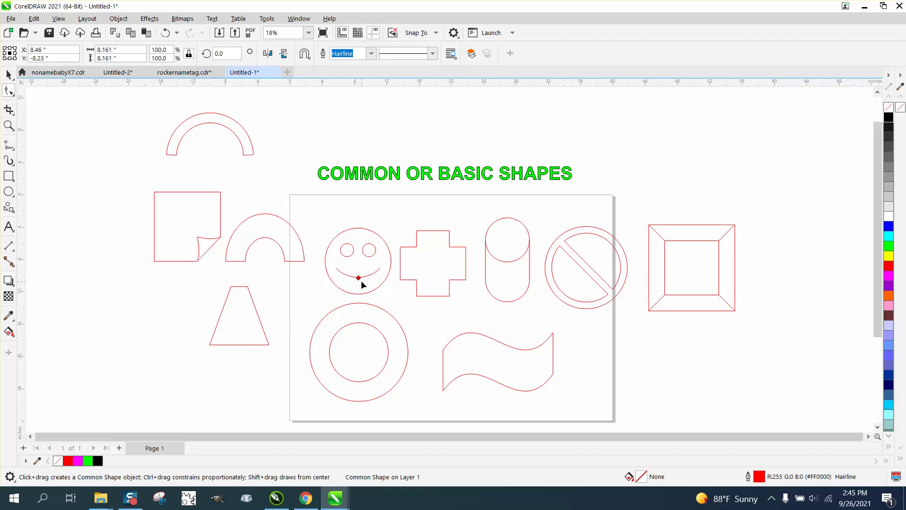
left_click_drag(358, 276, 358, 262)
left_click(458, 250)
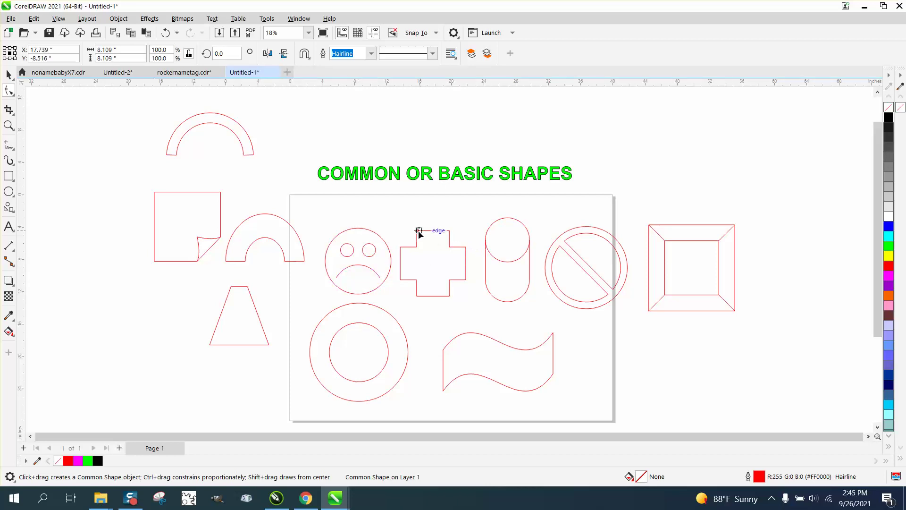
left_click_drag(418, 232, 463, 256)
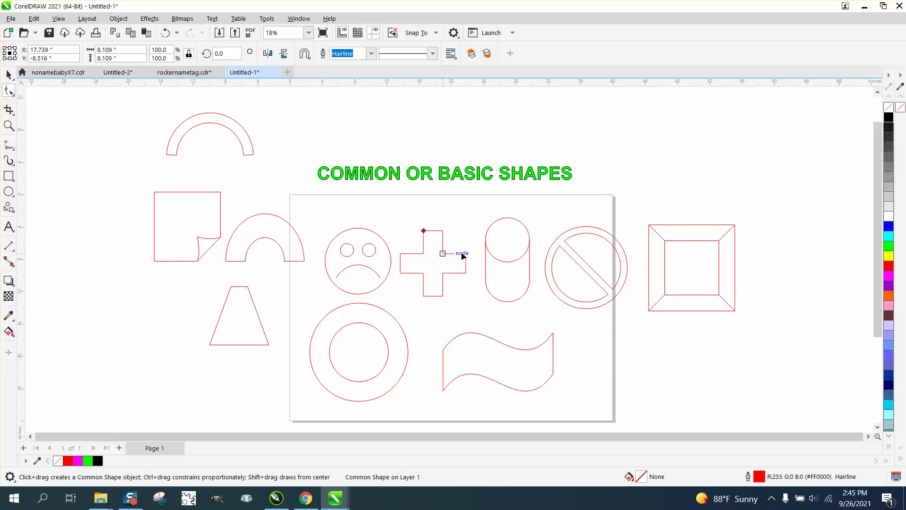
Deepen the cylinder's top ellipse and thicken the prohibition sign's ring and slash.
left_click(508, 256)
mouse_move(506, 250)
left_mouse_down()
mouse_move(508, 260)
mouse_move(508, 236)
left_mouse_up()
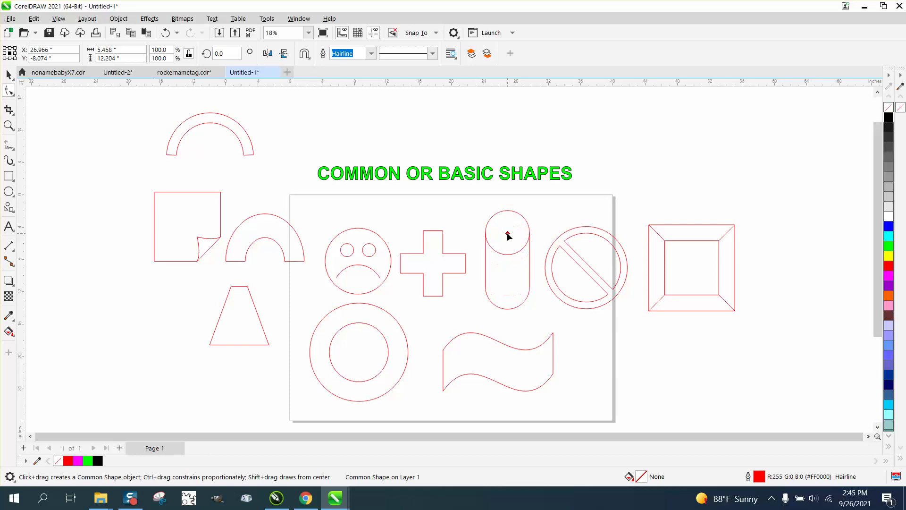
left_click(579, 262)
left_click_drag(587, 234, 586, 243)
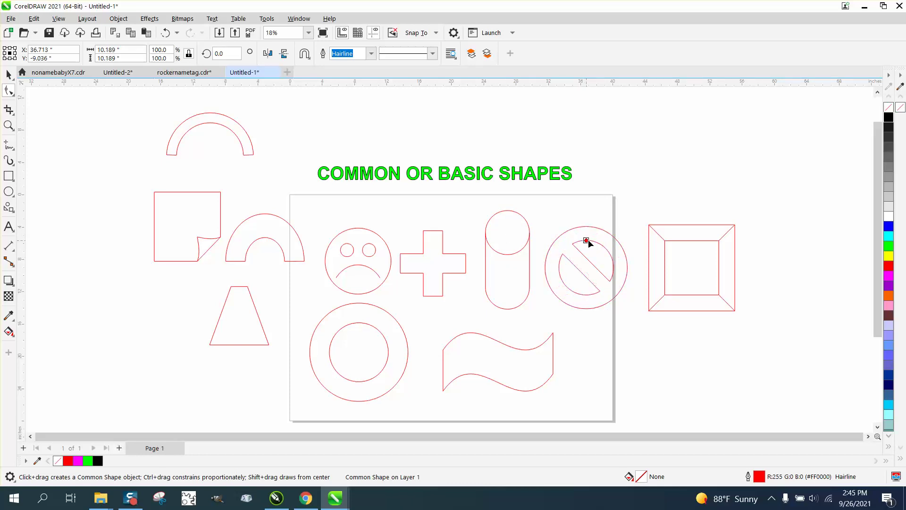
Narrow the beveled square's bevel and soften the flag shape's wave.
left_click(665, 243)
left_click_drag(666, 226, 657, 227)
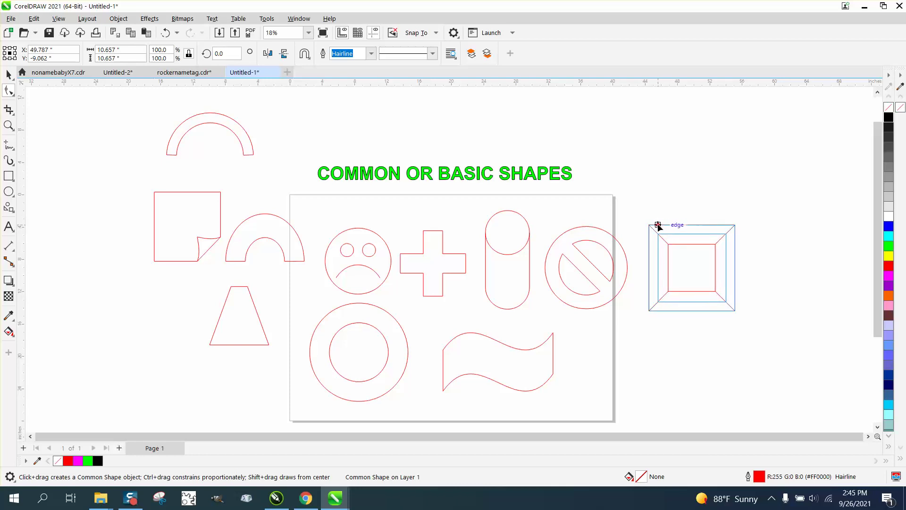
left_click(521, 346)
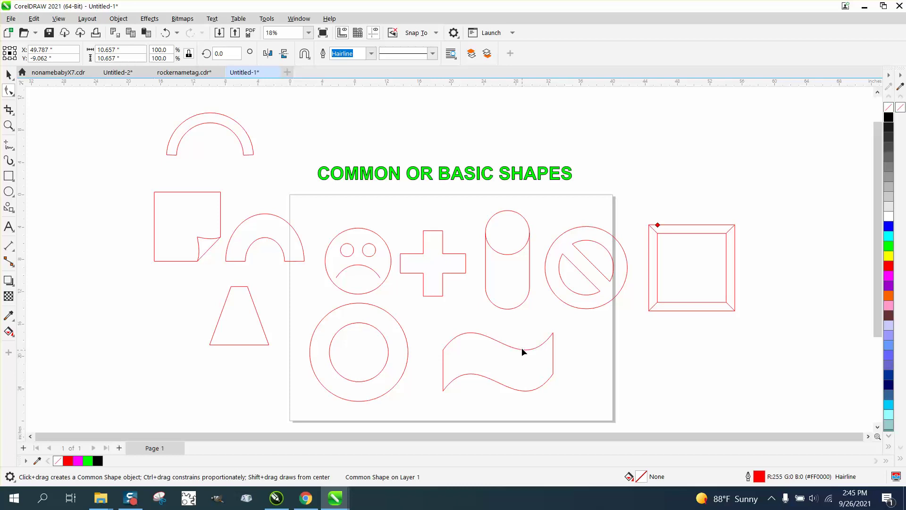
mouse_move(444, 351)
left_mouse_down()
mouse_move(441, 331)
mouse_move(443, 364)
mouse_move(443, 345)
left_mouse_up()
Thicken the ring by shrinking its hole, then choose the crosshair circle as the next shape.
left_click(380, 334)
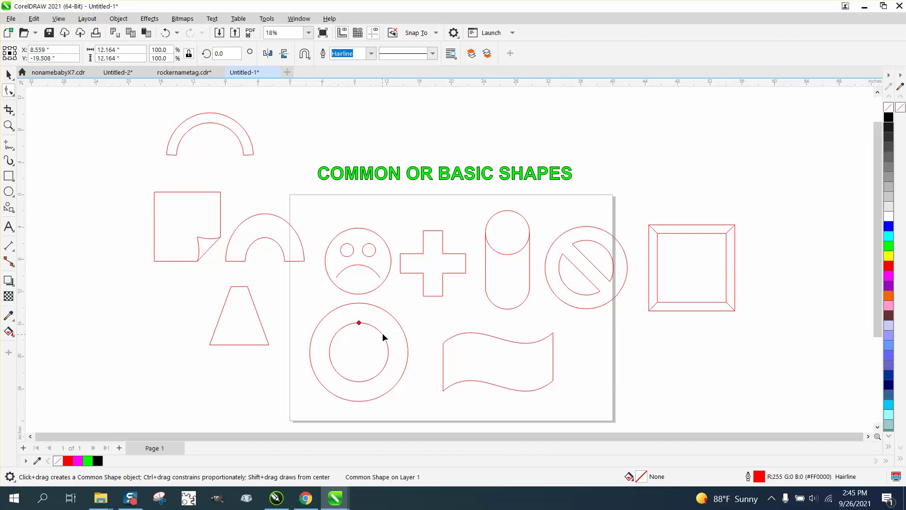
mouse_move(360, 321)
left_mouse_down()
mouse_move(359, 312)
mouse_move(359, 330)
left_mouse_up()
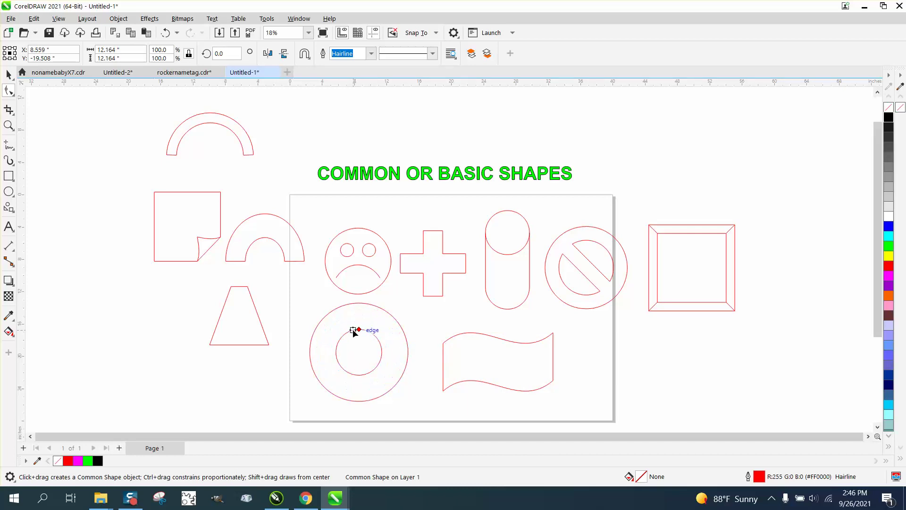
left_click(308, 60)
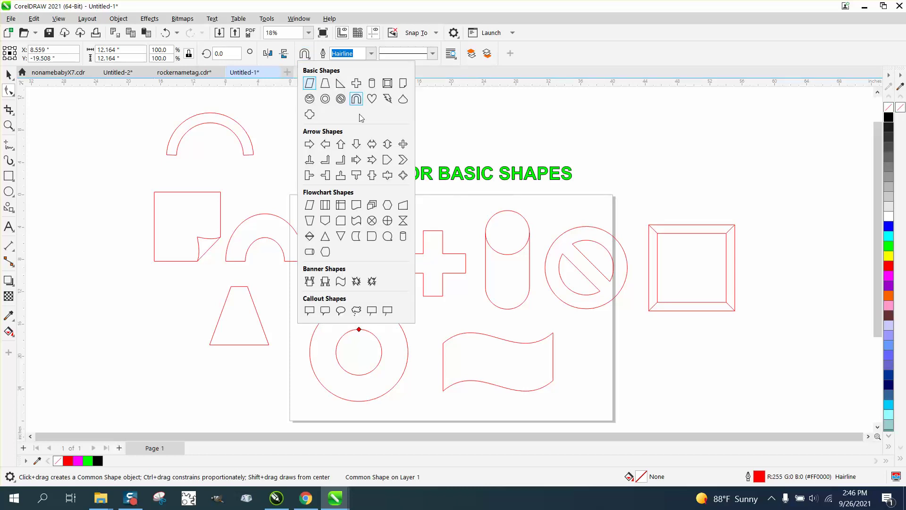
left_click(388, 222)
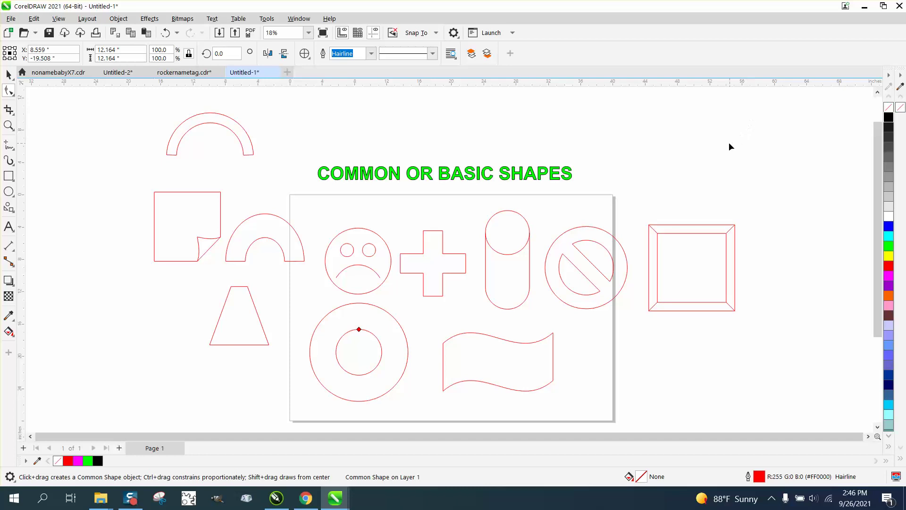
left_click(307, 55)
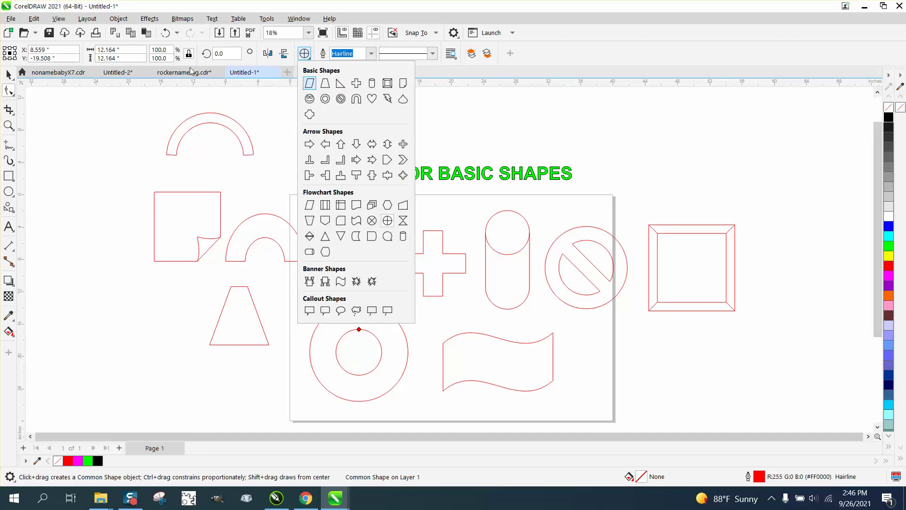
left_click(8, 73)
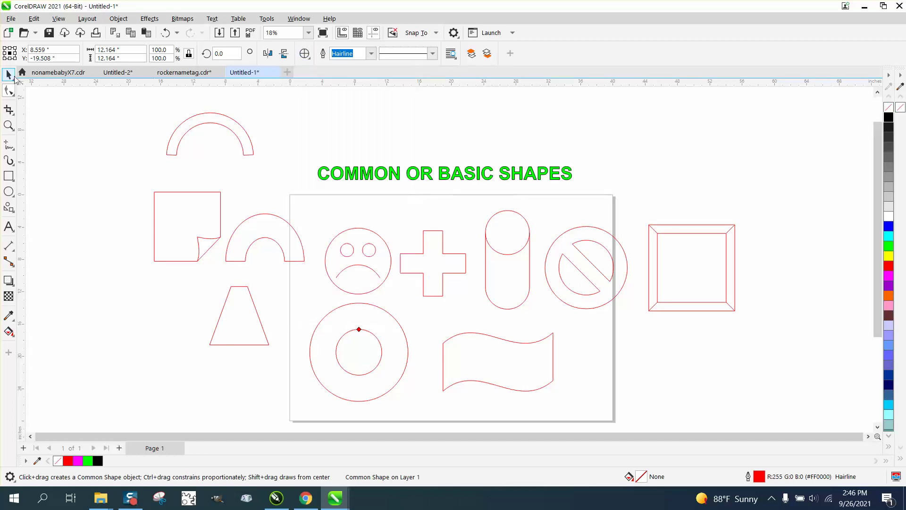
left_click(309, 55)
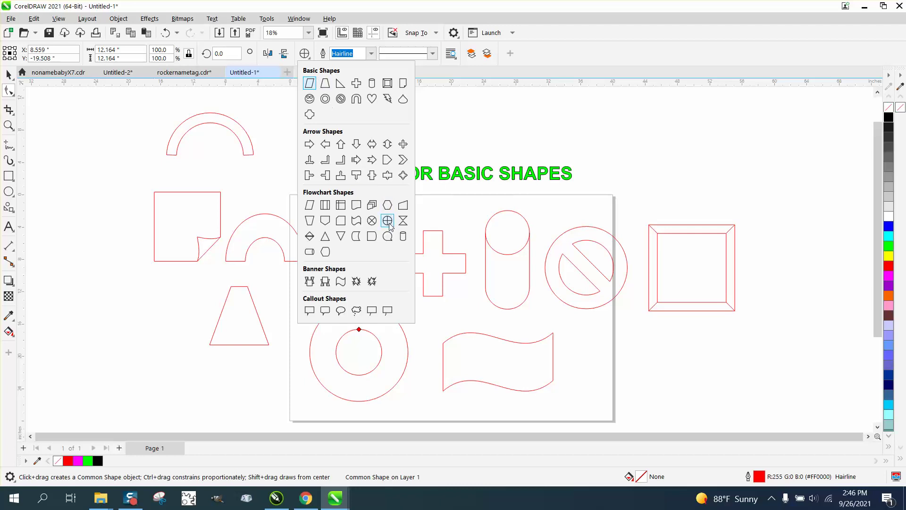
left_click(387, 221)
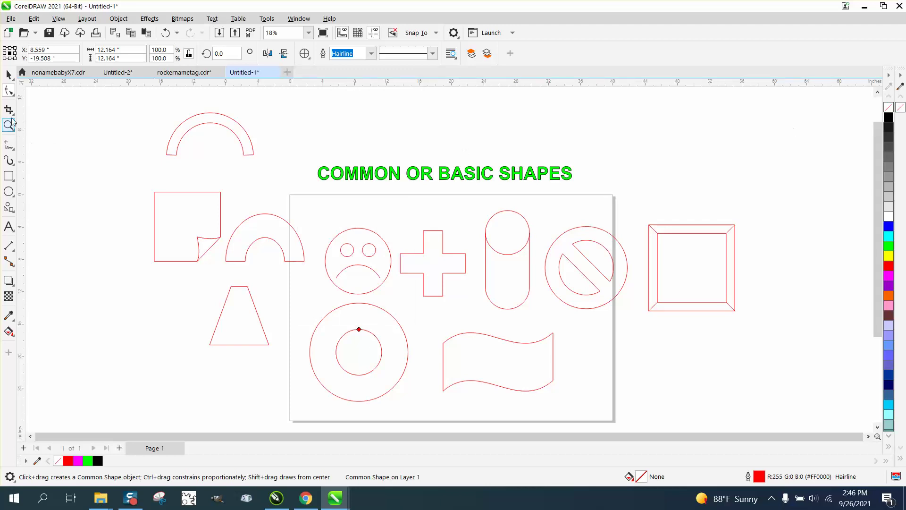
left_click(9, 75)
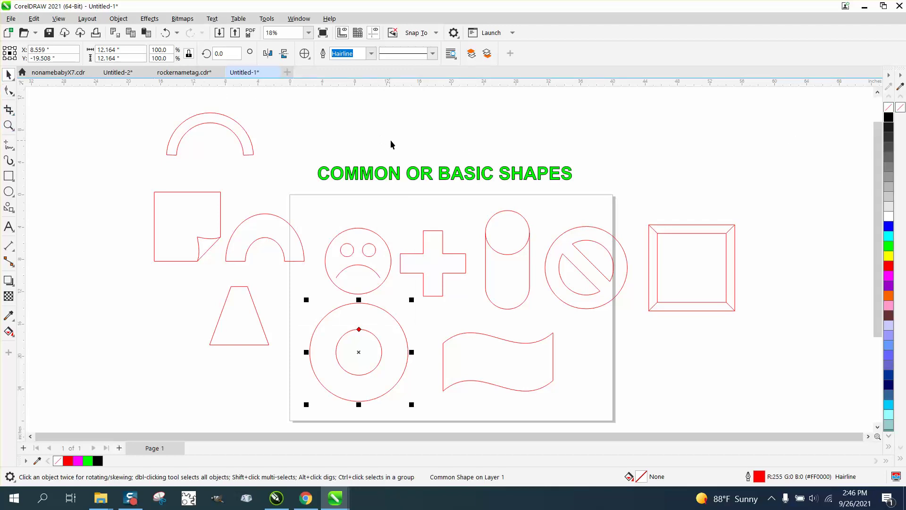
left_click(305, 56)
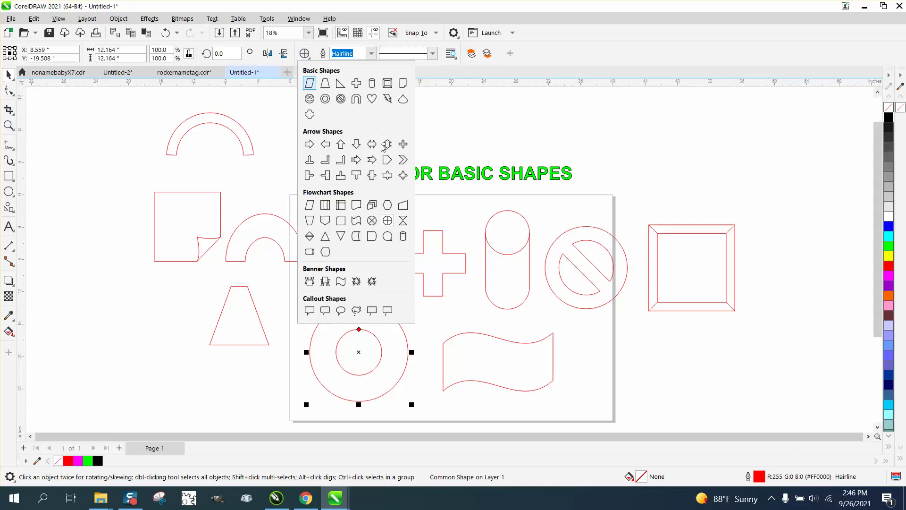
left_click(387, 221)
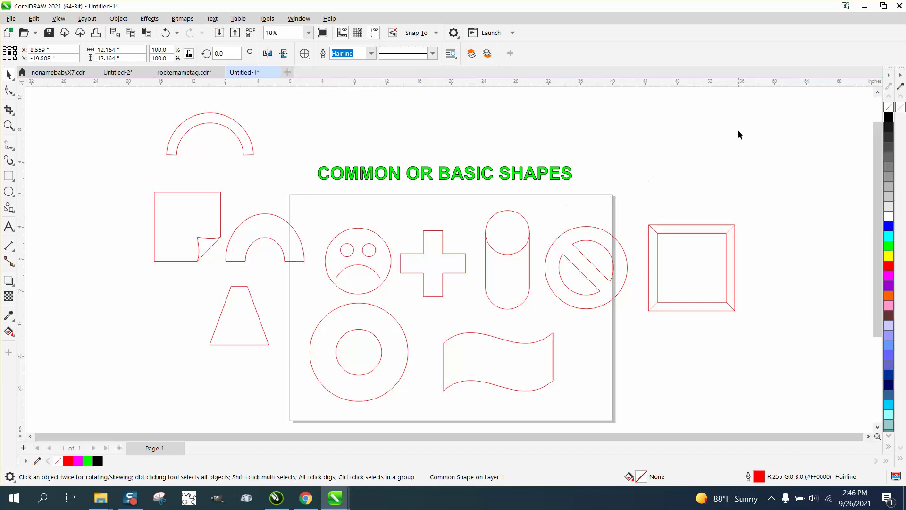
key("Delete")
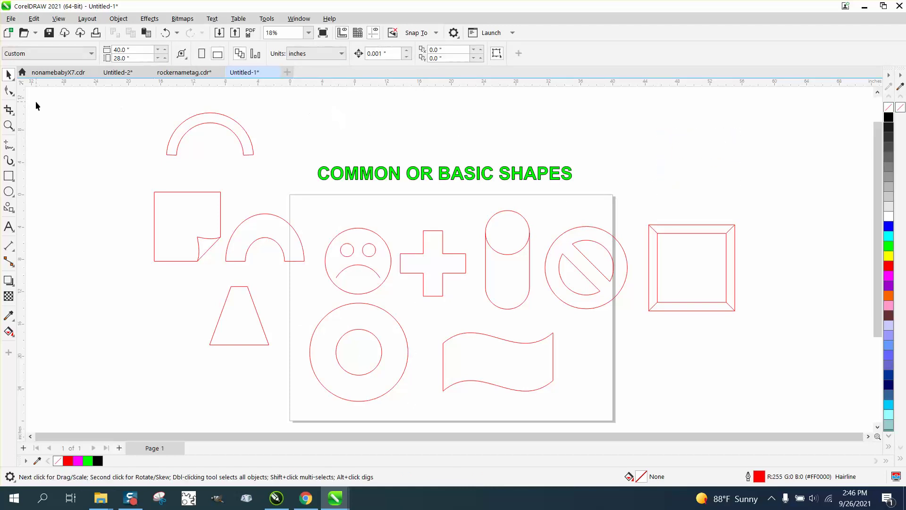
Draw a crosshair circle at the top right and move it up-left above the beveled square.
left_click(9, 206)
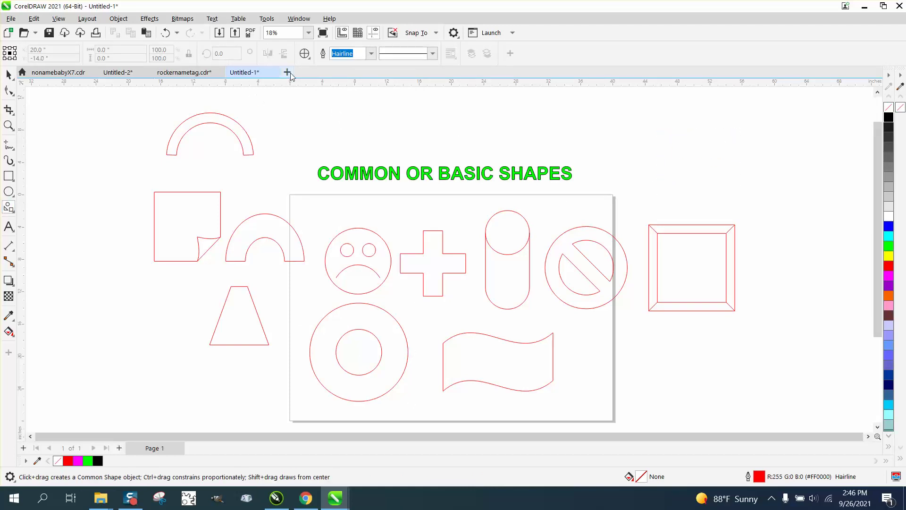
left_click(304, 53)
left_click(387, 221)
mouse_move(715, 134)
left_mouse_down()
mouse_move(726, 133)
mouse_move(647, 186)
left_mouse_up()
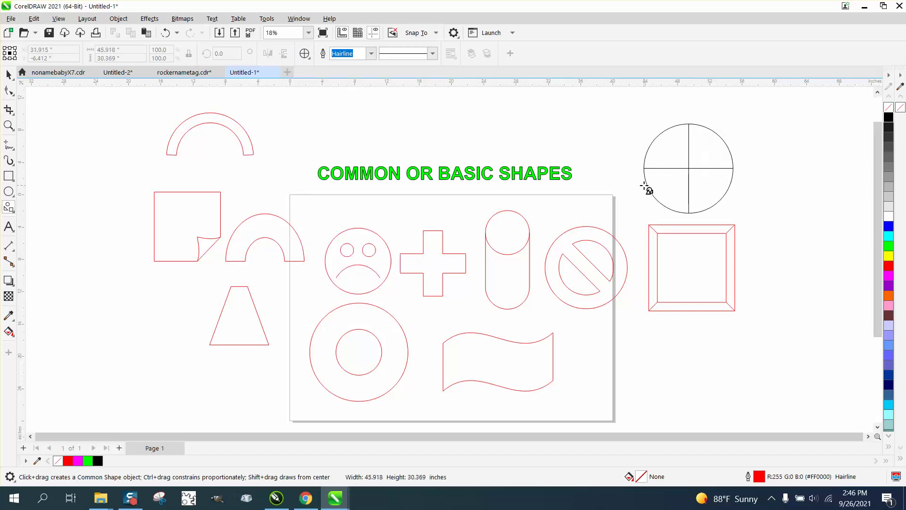
left_click(10, 76)
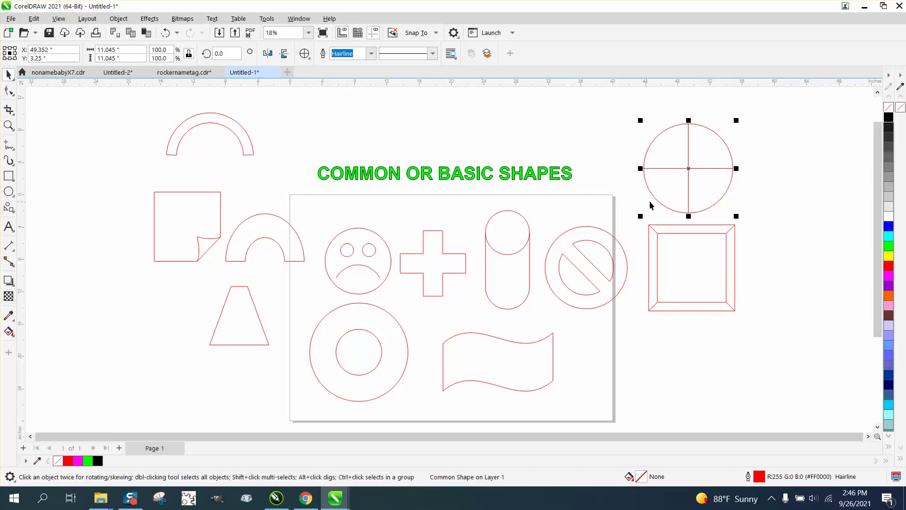
left_click_drag(688, 177, 669, 163)
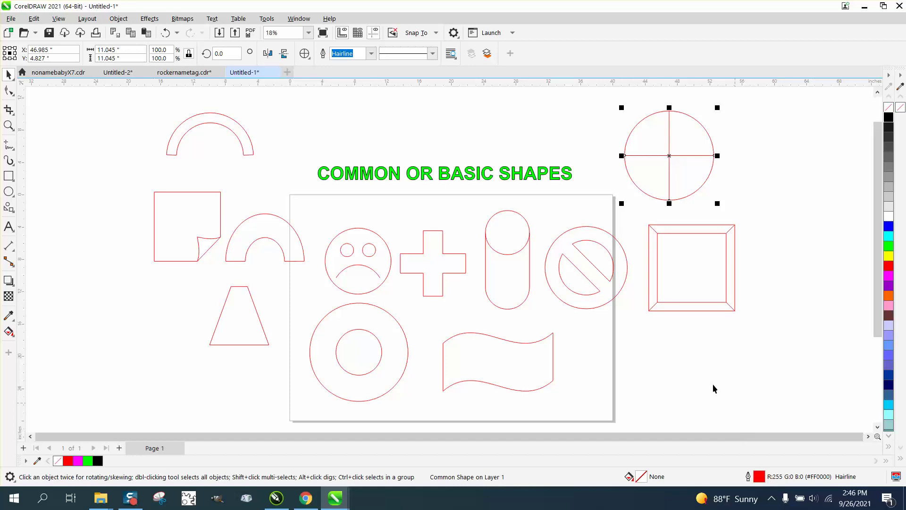
Set the crosshair circle's outline width to 4 pt, then 36 pt.
left_click(342, 54)
left_click(368, 55)
left_click(345, 131)
left_click(371, 53)
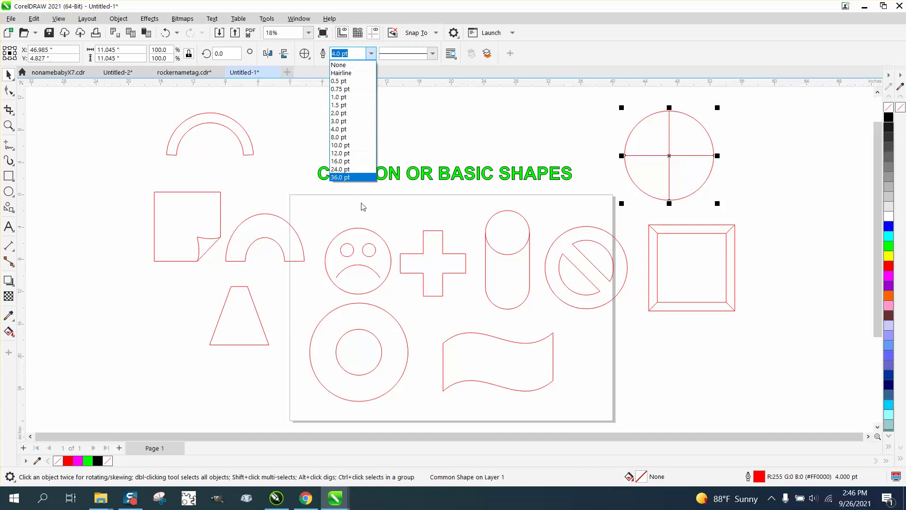
left_click(341, 177)
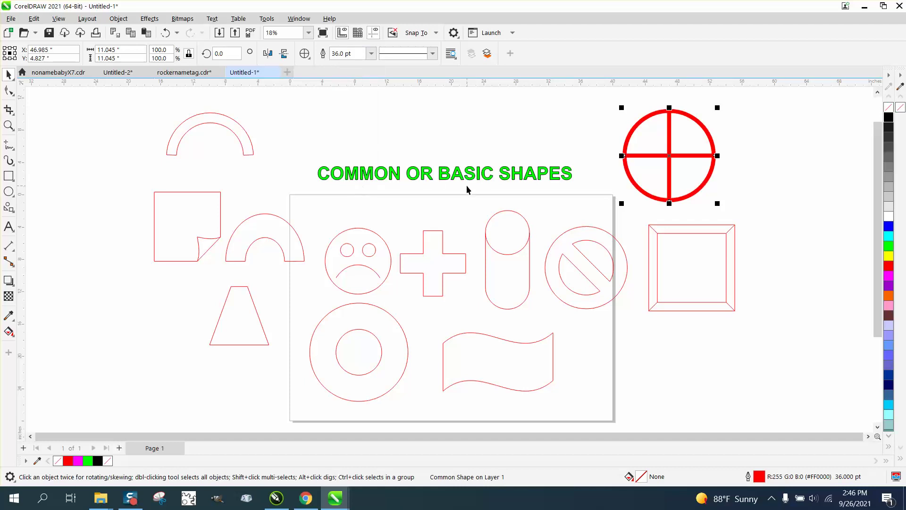
Convert the thick outline to an object with no fill and a black outline, then zoom in on it.
left_click(119, 19)
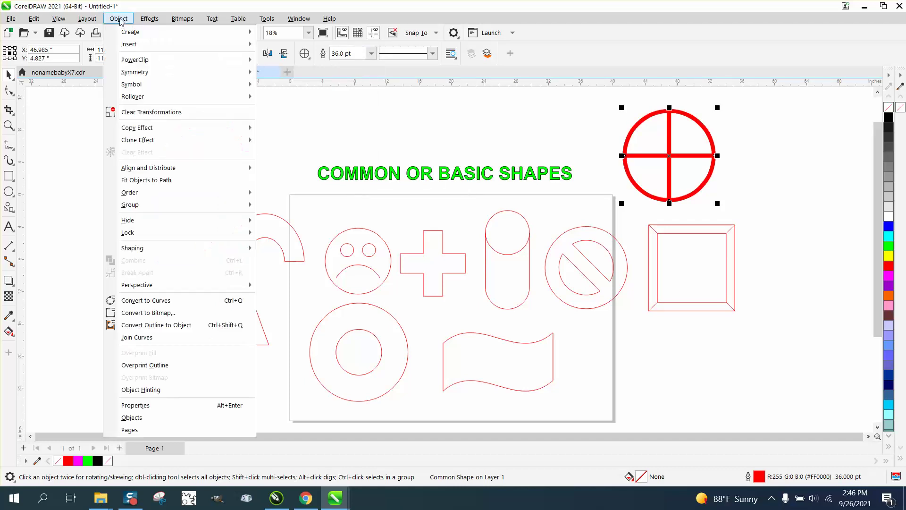
left_click(156, 325)
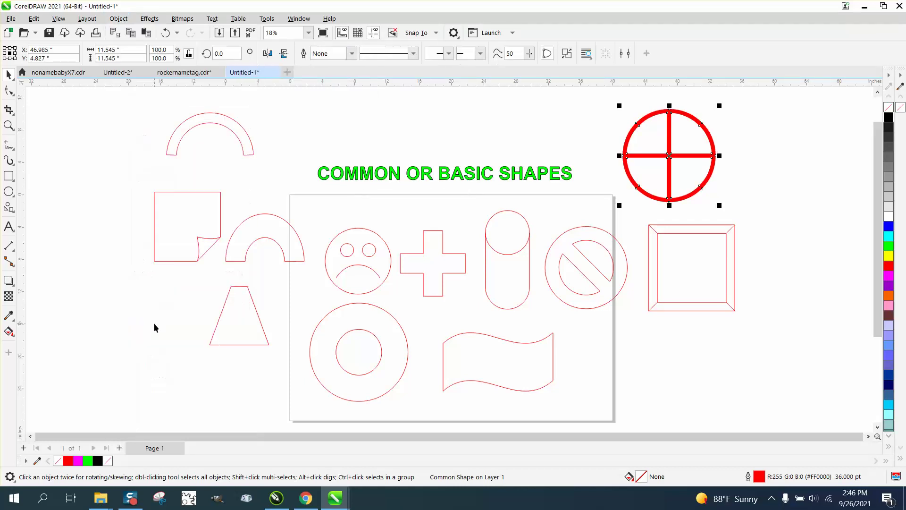
left_click(889, 107)
right_click(889, 118)
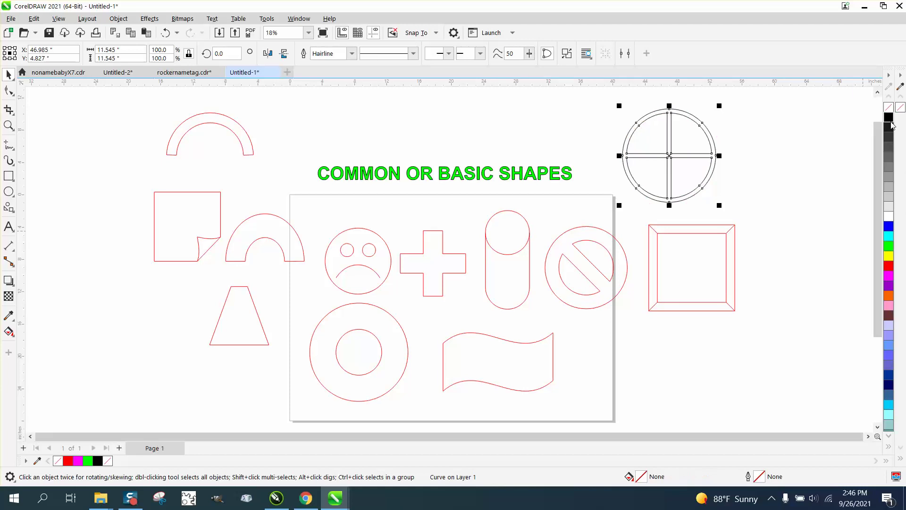
left_click(779, 183)
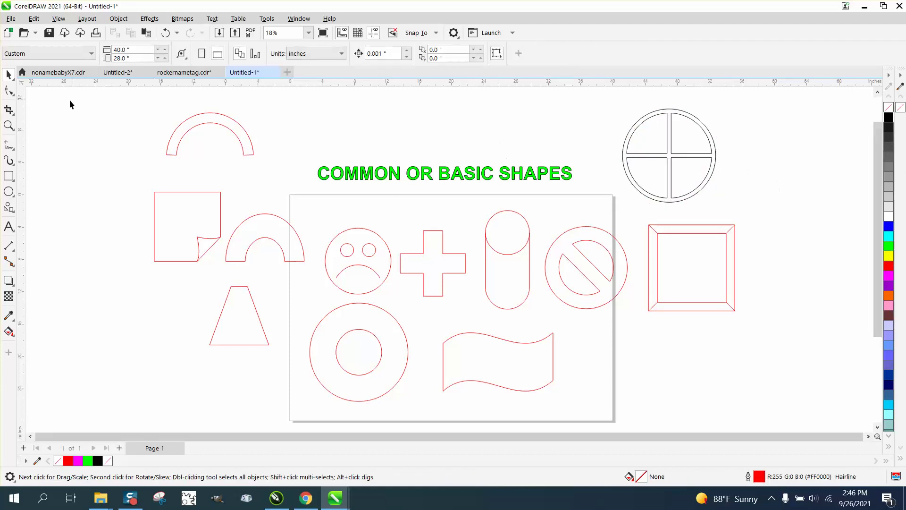
left_click(9, 126)
left_click_drag(617, 99, 729, 216)
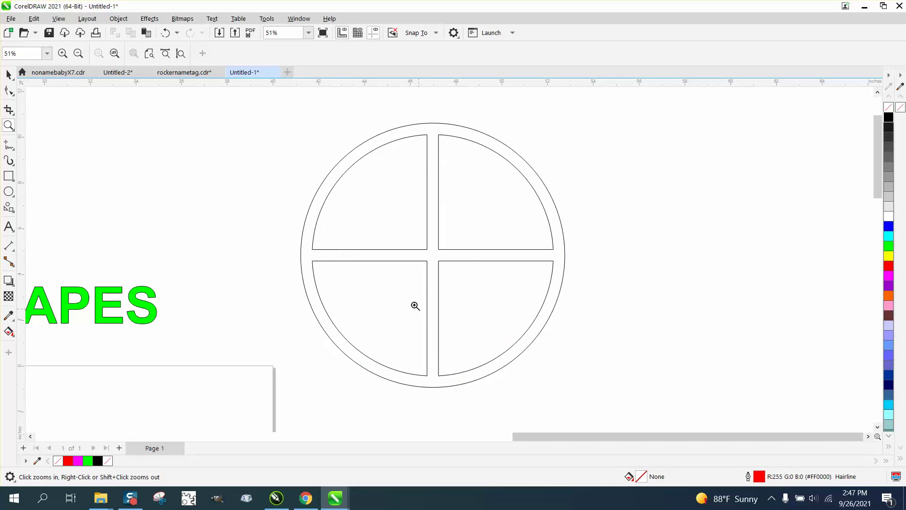
scroll(415, 305, "down", 2)
scroll(411, 276, "down", 2)
scroll(407, 273, "down", 2)
scroll(403, 273, "down", 1)
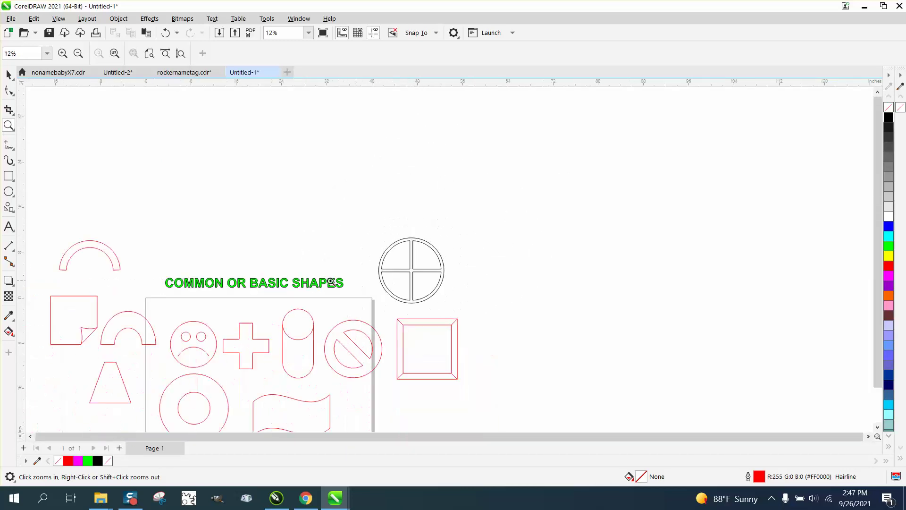
Zoom in on the green COMMON OR BASIC SHAPES title.
left_click_drag(162, 255, 375, 312)
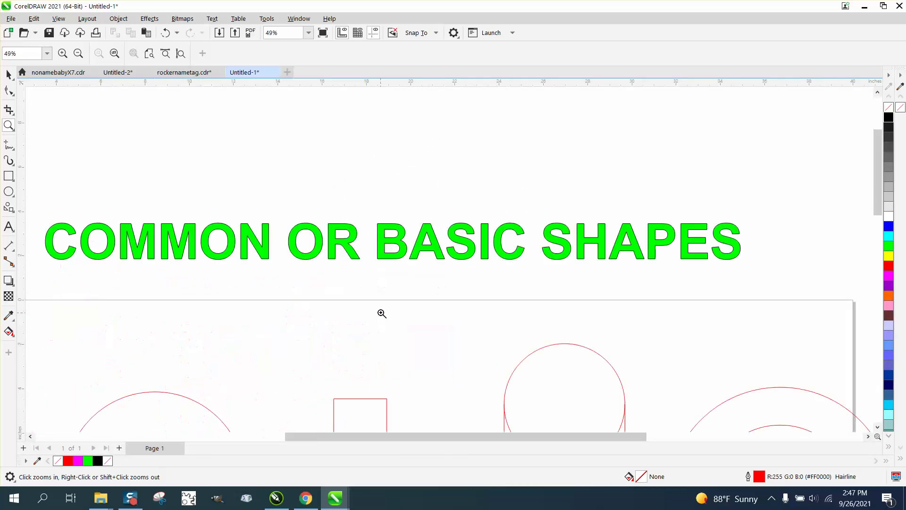